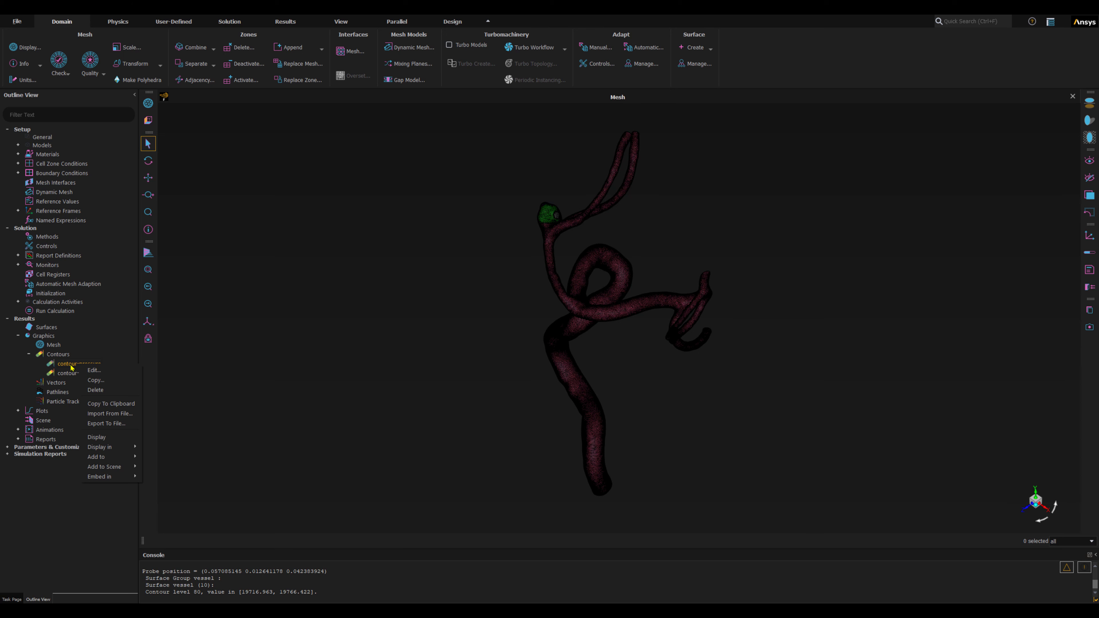
Display the contour-pressure and contour-wss plots, each in its own new graphics window.
{"action": "mouse_move", "coordinate": [103, 449]}
{"action": "left_click", "coordinate": [163, 449]}
{"action": "left_click", "coordinate": [83, 372]}
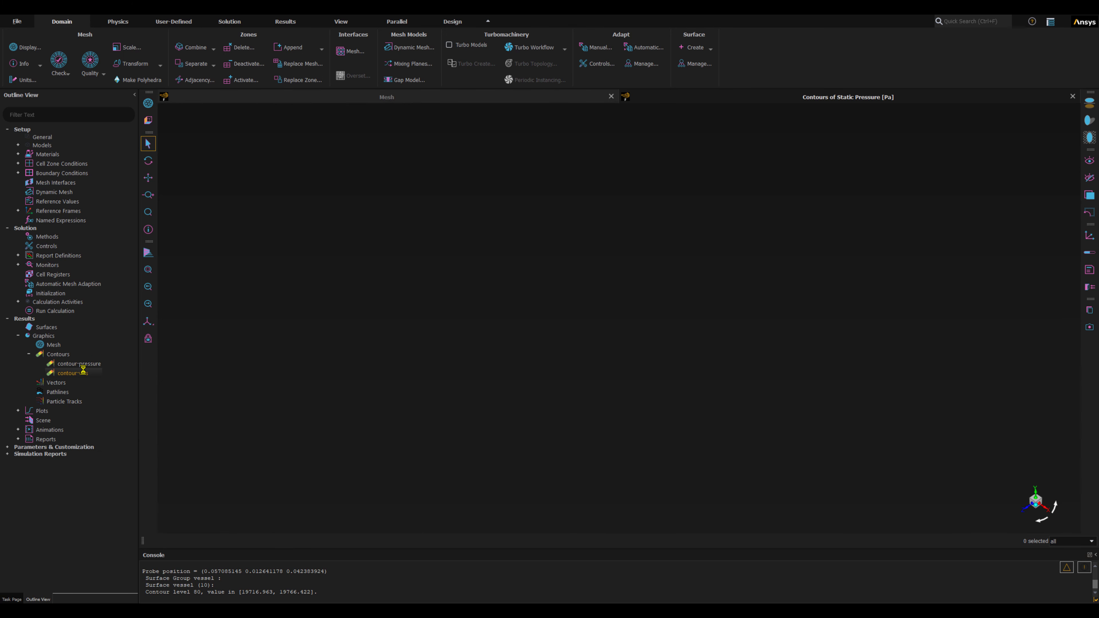
{"action": "right_click", "coordinate": [69, 375]}
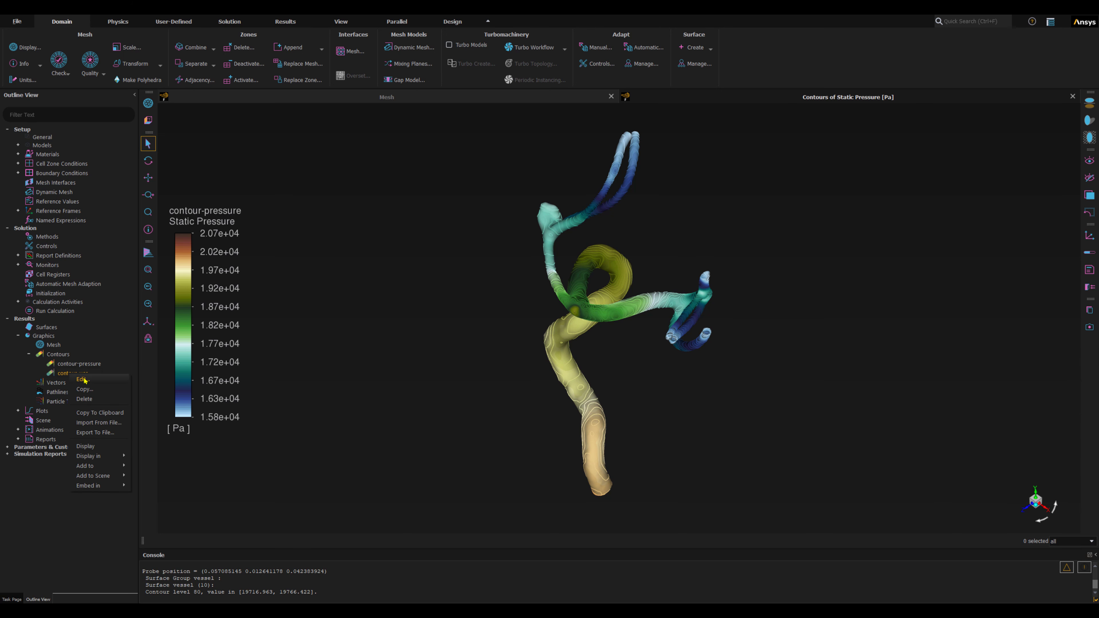
{"action": "mouse_move", "coordinate": [104, 456]}
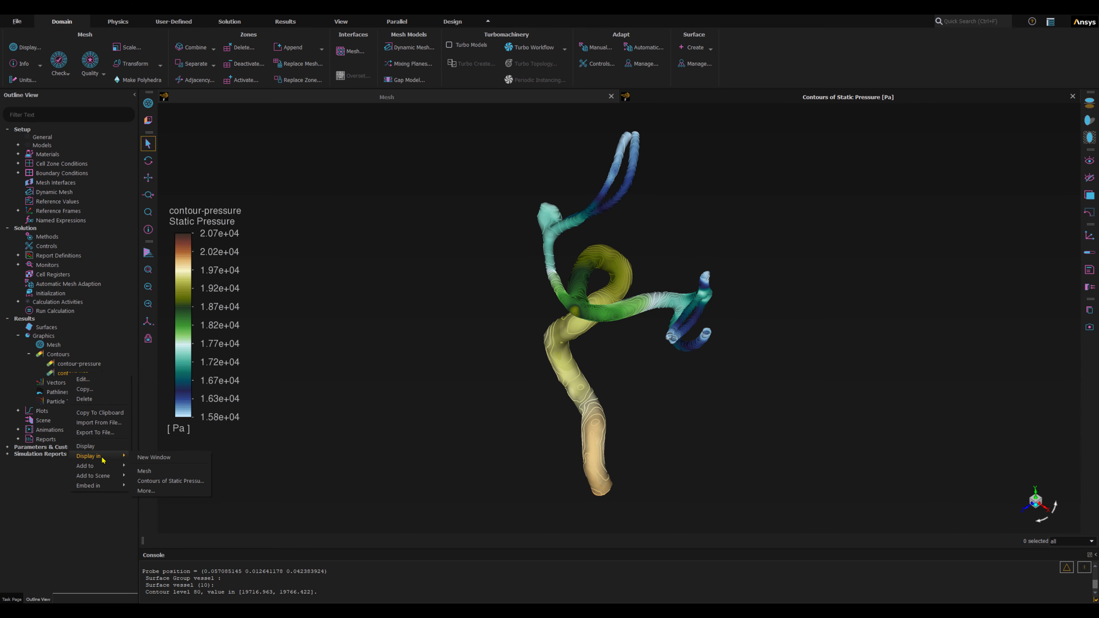
{"action": "left_click", "coordinate": [163, 455]}
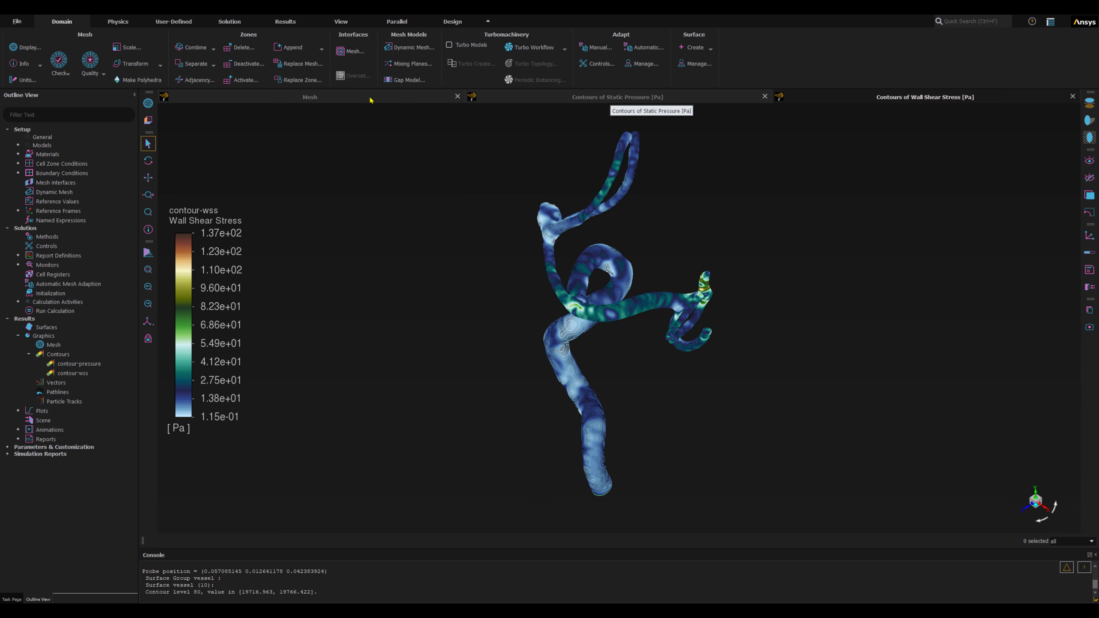
Switch the Mesh, Static Pressure and Wall Shear Stress graphics windows from tabbed display to SubWindow View.
{"action": "left_click", "coordinate": [324, 98]}
{"action": "left_click", "coordinate": [860, 100]}
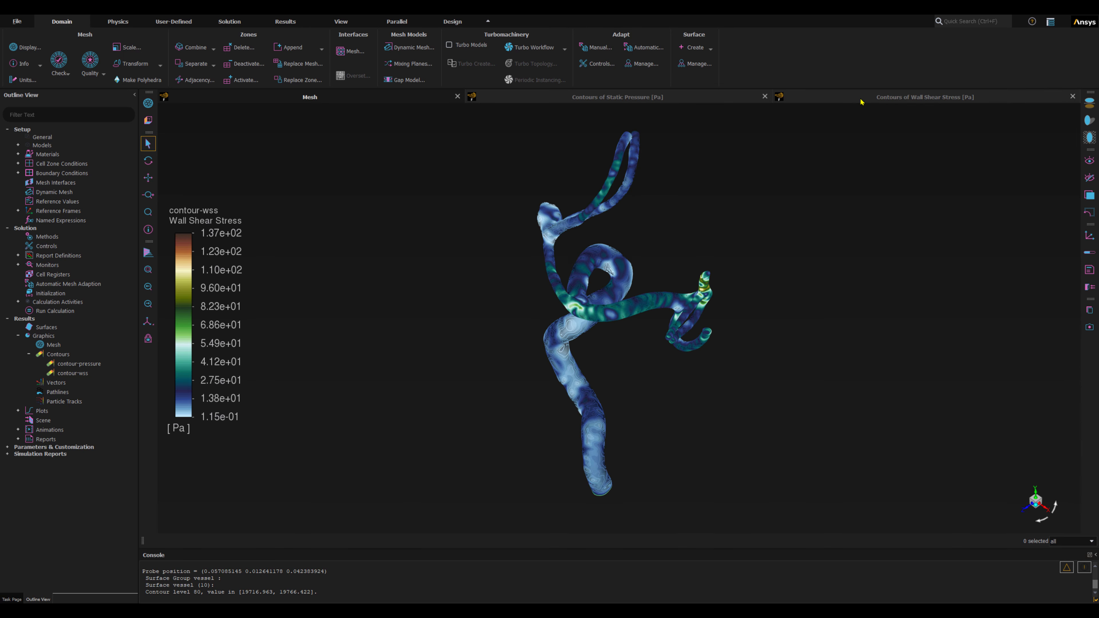
{"action": "left_click", "coordinate": [346, 99]}
{"action": "left_click", "coordinate": [543, 98]}
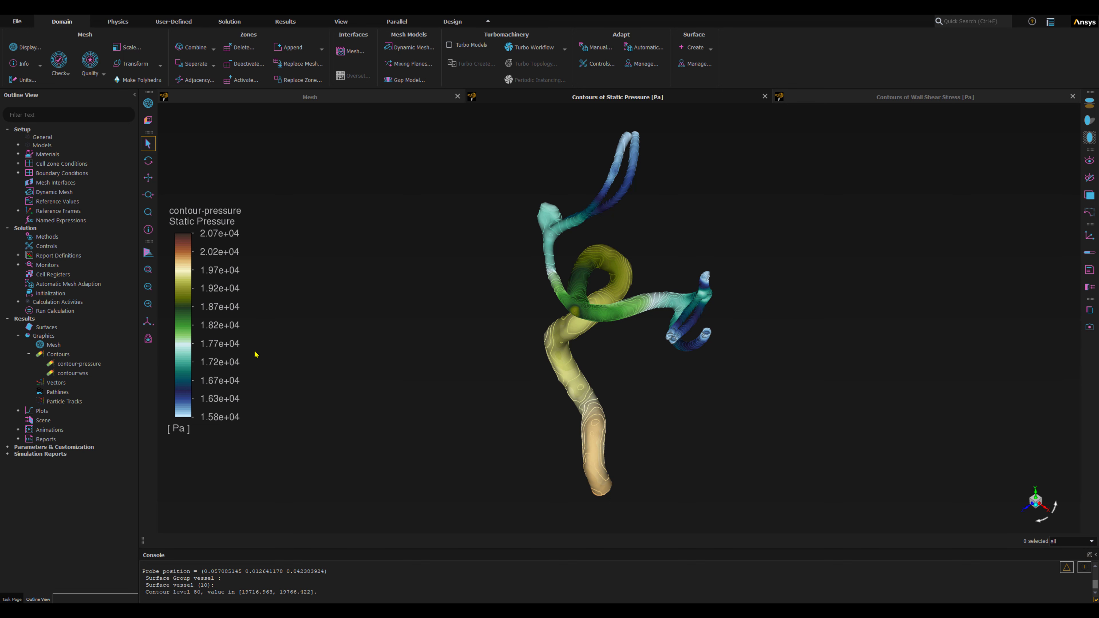
{"action": "left_click", "coordinate": [148, 340]}
{"action": "right_click", "coordinate": [811, 98]}
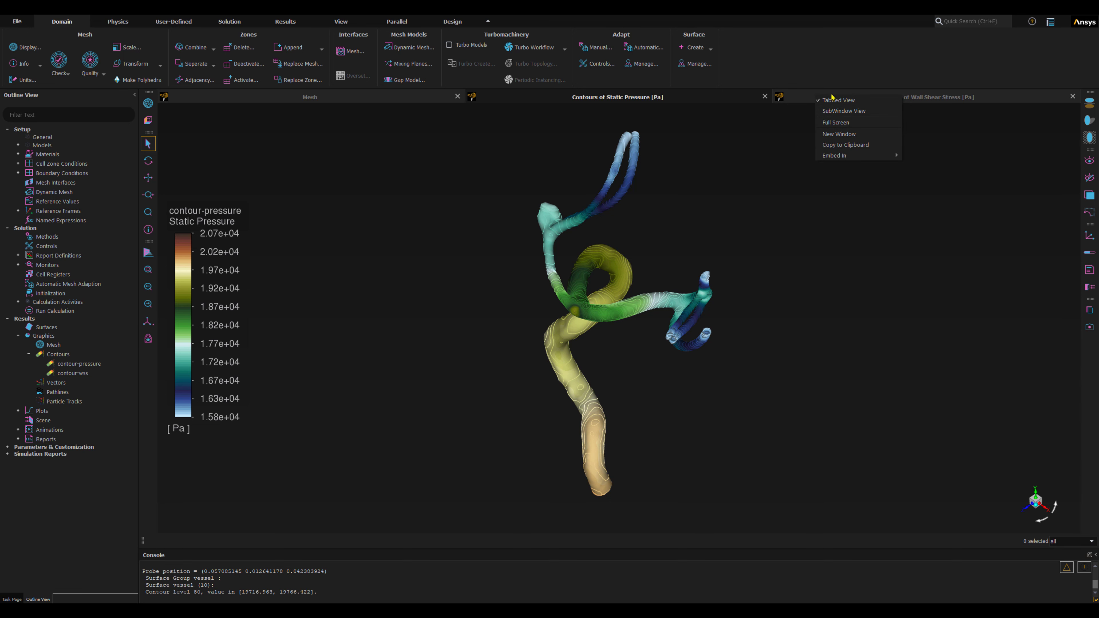
{"action": "left_click", "coordinate": [844, 111]}
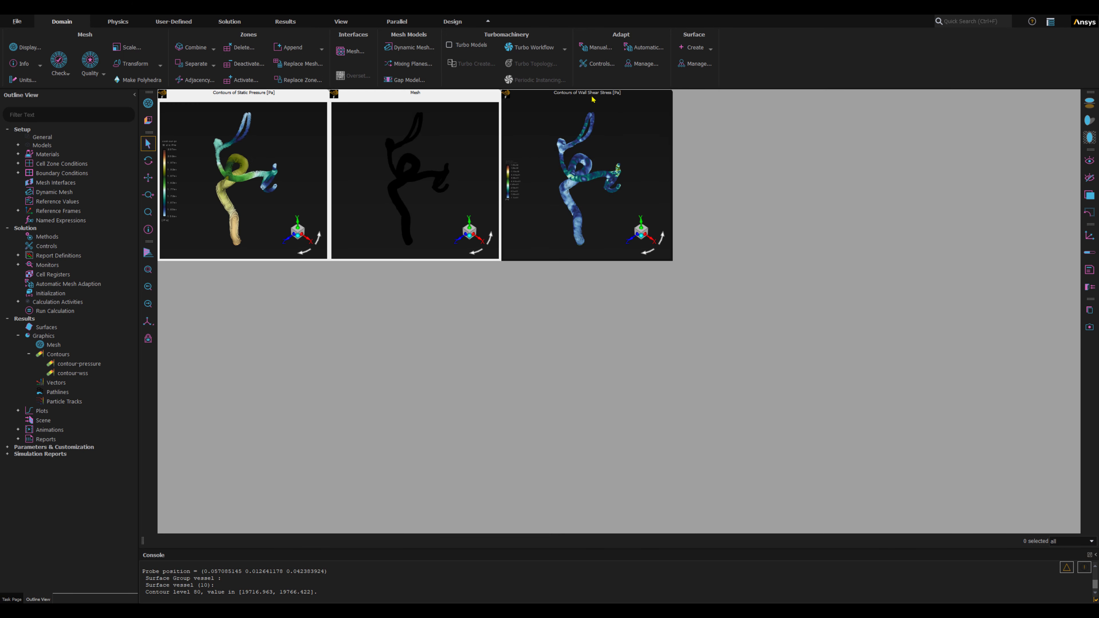
Arrange and enlarge the three subwindows side by side at full height, in the order Static Pressure, Mesh, Wall Shear Stress.
{"action": "left_click_drag", "start_coordinate": [593, 100], "coordinate": [1001, 97]}
{"action": "left_click_drag", "start_coordinate": [911, 260], "coordinate": [845, 530]}
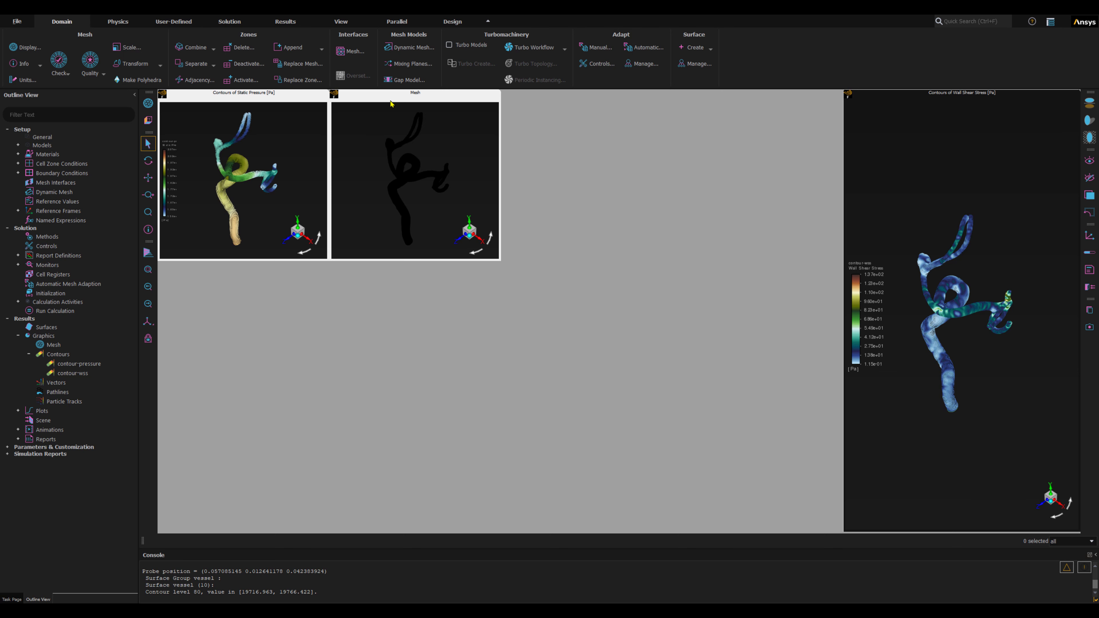
{"action": "left_click_drag", "start_coordinate": [390, 103], "coordinate": [719, 98]}
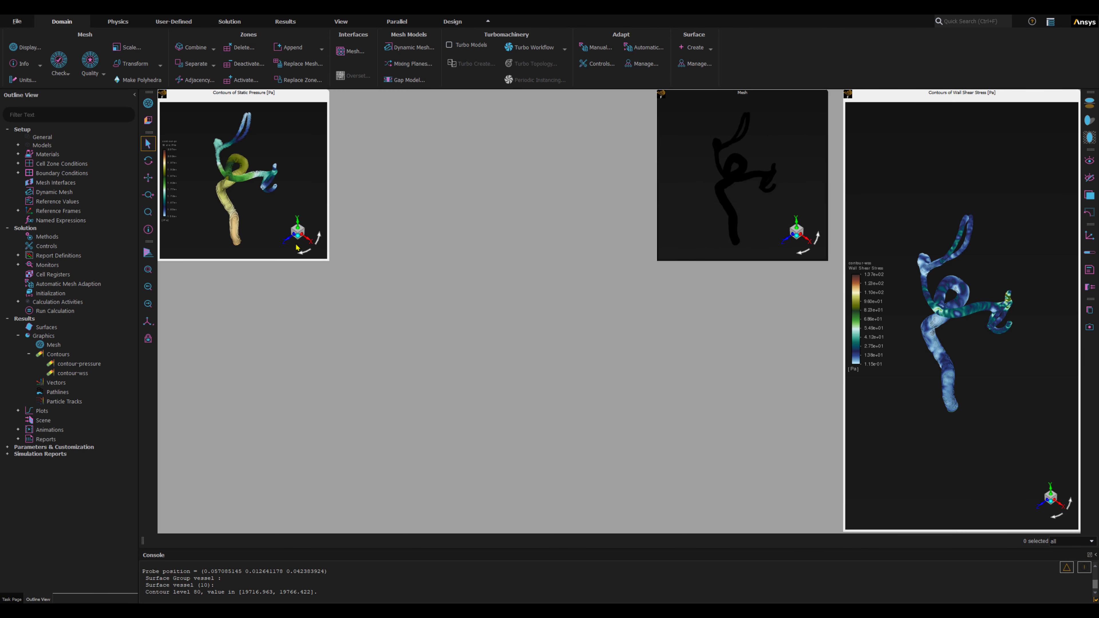
{"action": "left_click_drag", "start_coordinate": [328, 260], "coordinate": [455, 533]}
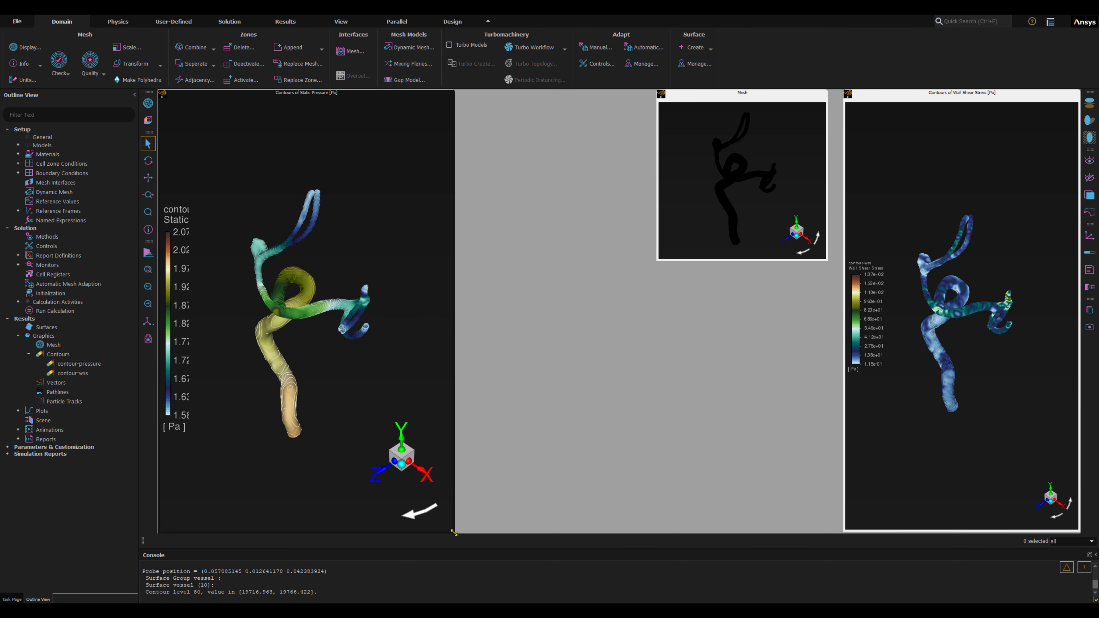
{"action": "left_click_drag", "start_coordinate": [691, 97], "coordinate": [490, 97]}
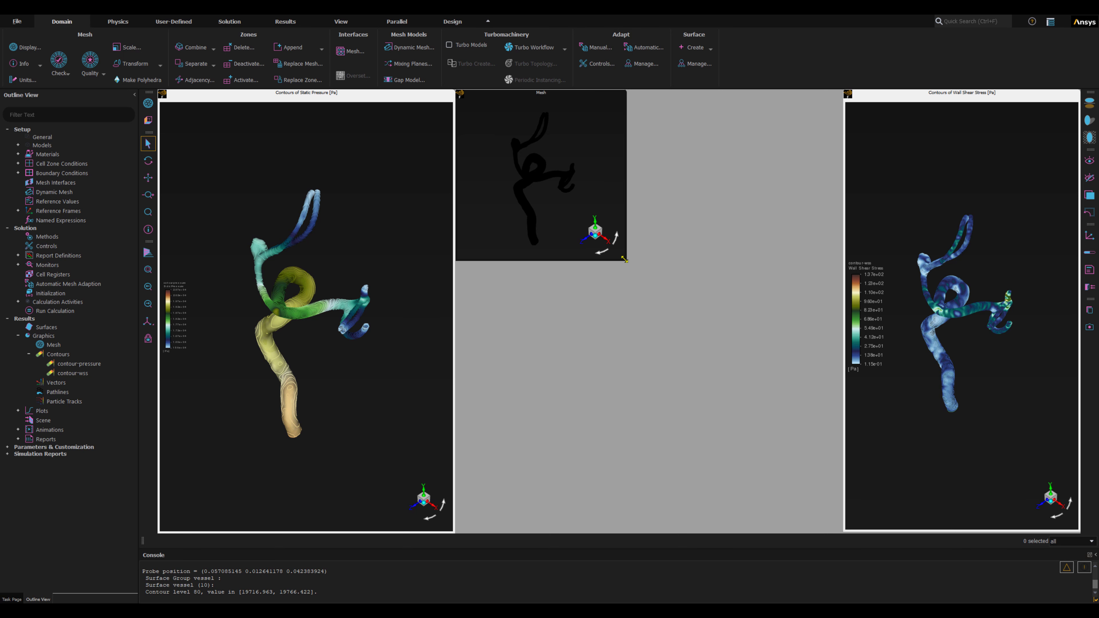
{"action": "left_click_drag", "start_coordinate": [627, 263], "coordinate": [768, 530]}
{"action": "left_click_drag", "start_coordinate": [844, 492], "coordinate": [778, 493]}
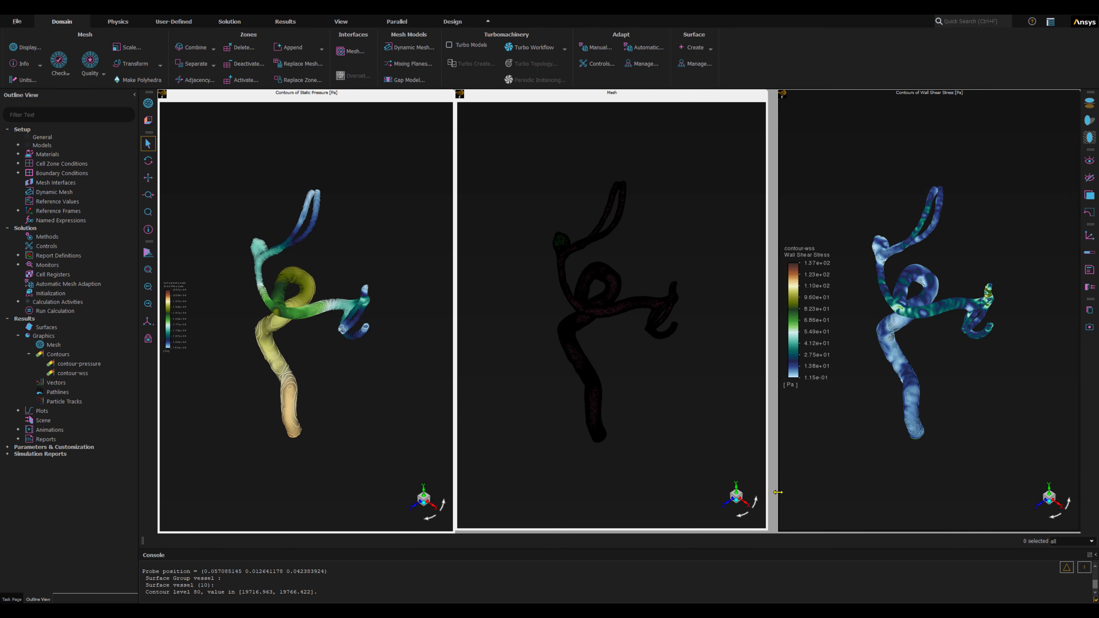
{"action": "left_click_drag", "start_coordinate": [680, 97], "coordinate": [691, 99]}
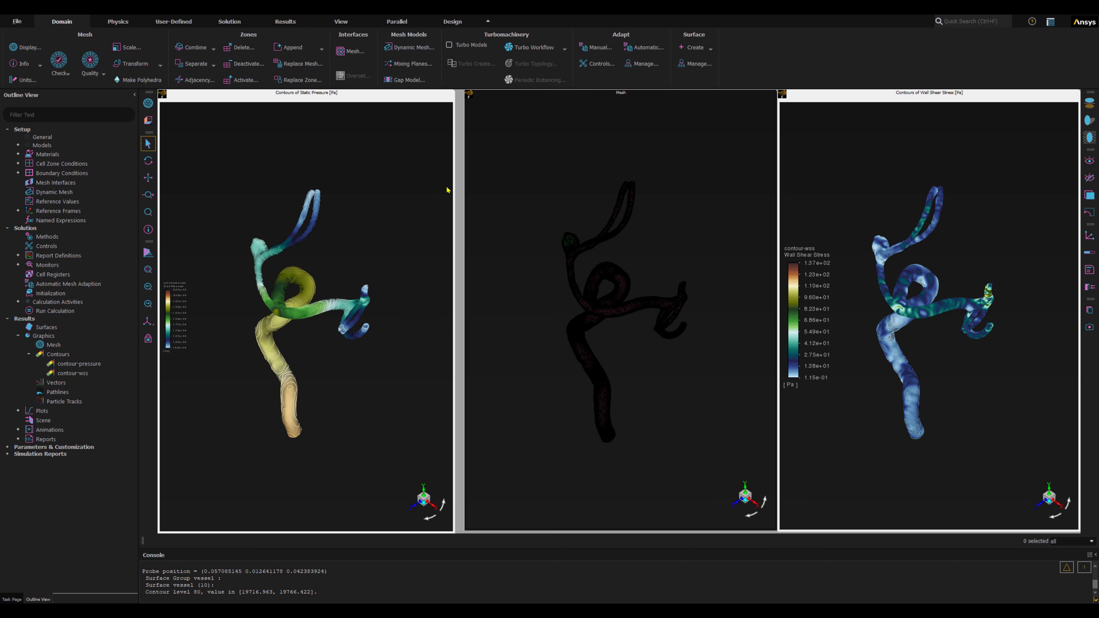
{"action": "left_click_drag", "start_coordinate": [454, 185], "coordinate": [462, 184]}
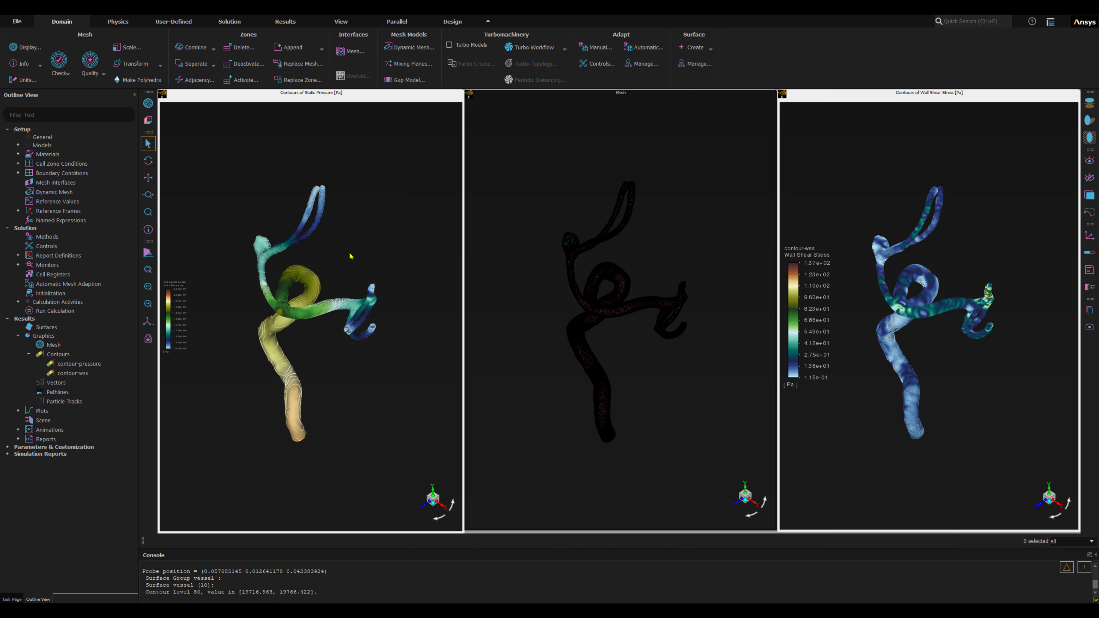
Rotate the vessel model separately in each of the three windows, and pan and zoom the Wall Shear Stress view.
{"action": "left_click", "coordinate": [277, 299]}
{"action": "left_click_drag", "start_coordinate": [264, 311], "coordinate": [416, 304]}
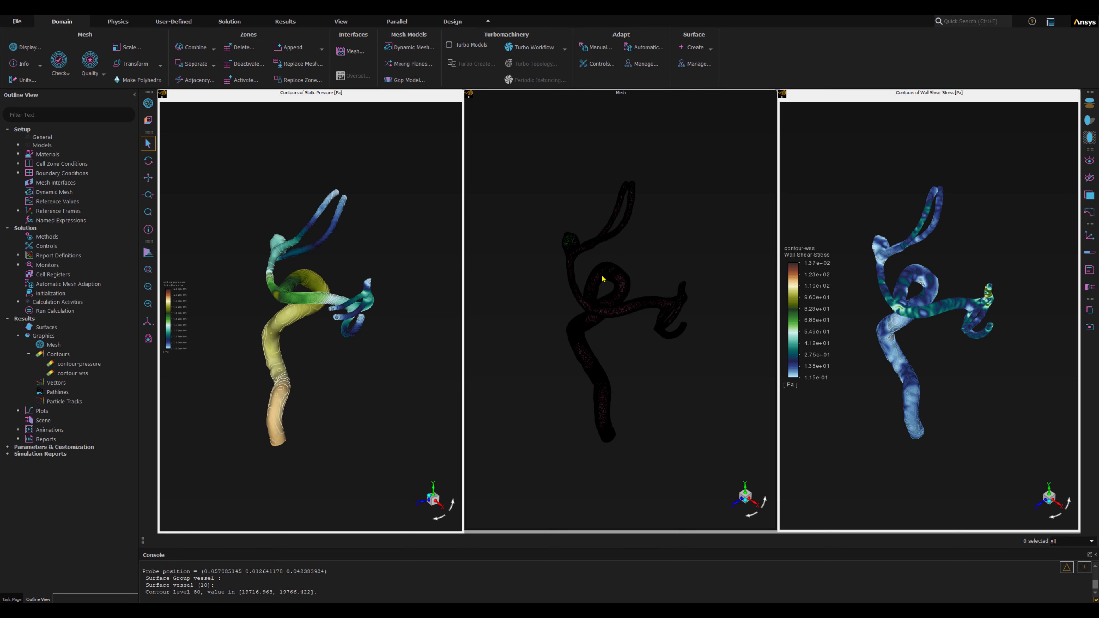
{"action": "left_click_drag", "start_coordinate": [604, 279], "coordinate": [637, 277]}
{"action": "left_click_drag", "start_coordinate": [911, 323], "coordinate": [924, 370]}
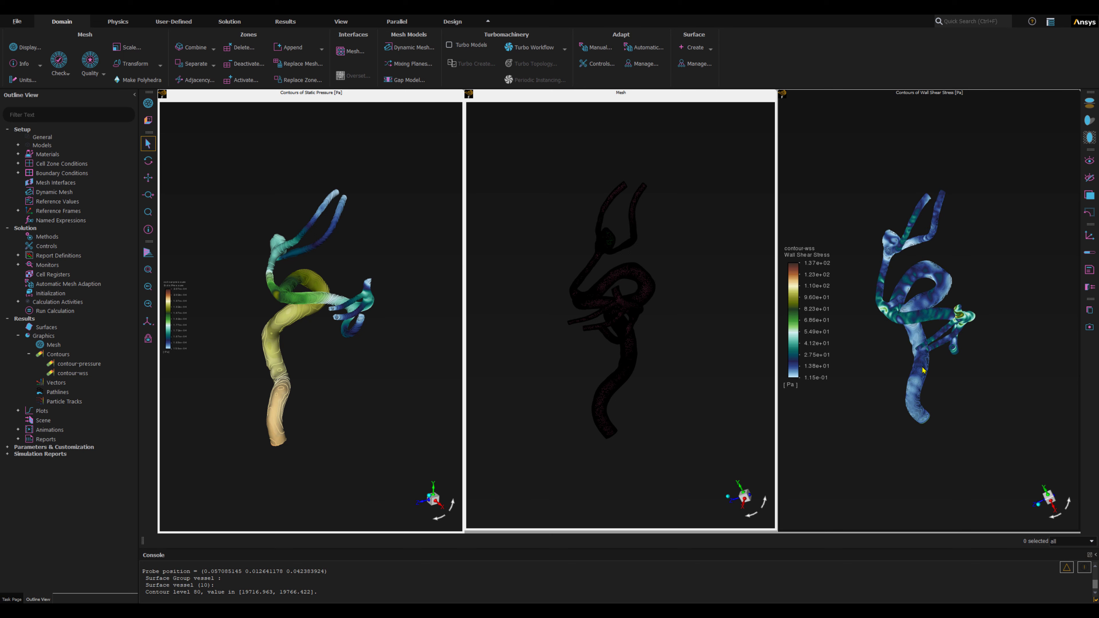
{"action": "left_click_drag", "start_coordinate": [921, 319], "coordinate": [925, 296]}
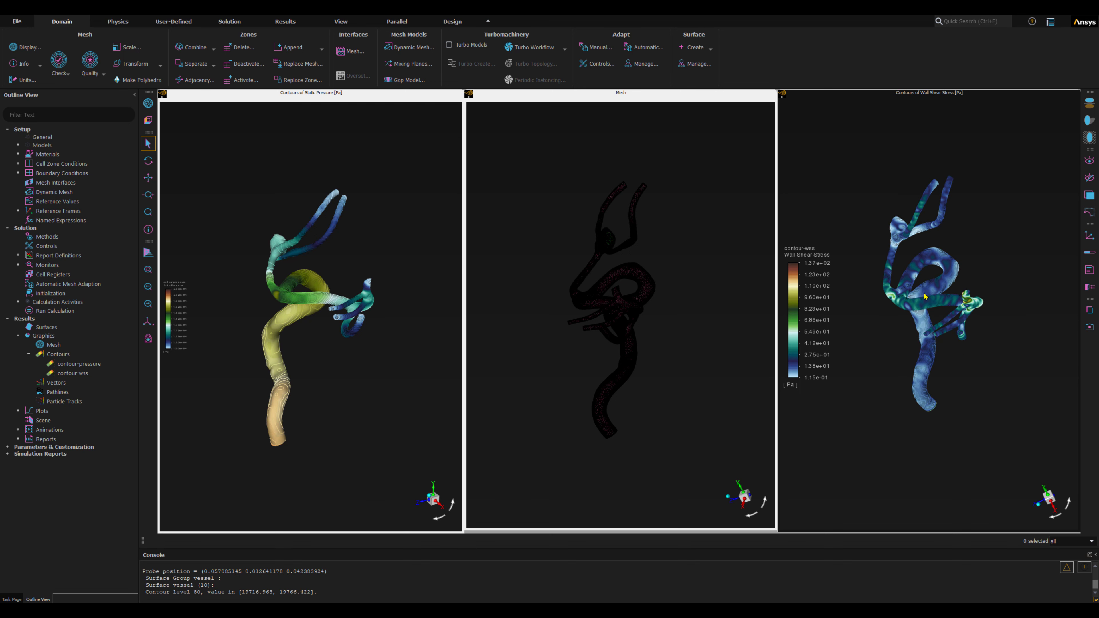
{"action": "scroll", "coordinate": [937, 260], "scroll_direction": "up", "scroll_amount": 4}
{"action": "scroll", "coordinate": [944, 290], "scroll_direction": "down", "scroll_amount": 2}
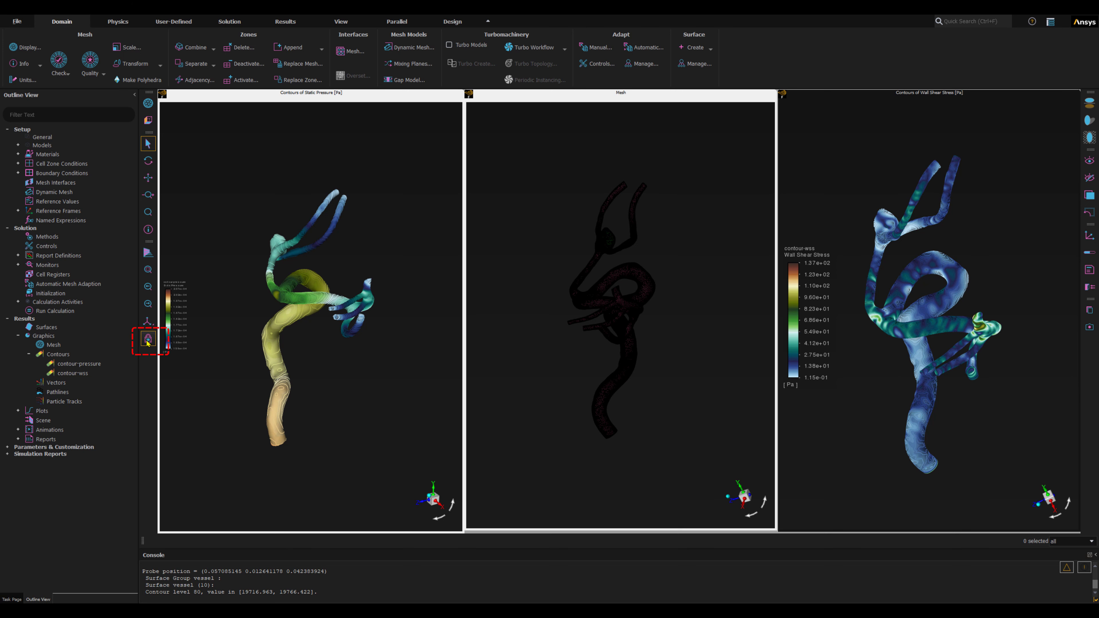
Hide the View toolbar group and show it again.
{"action": "right_click", "coordinate": [150, 360]}
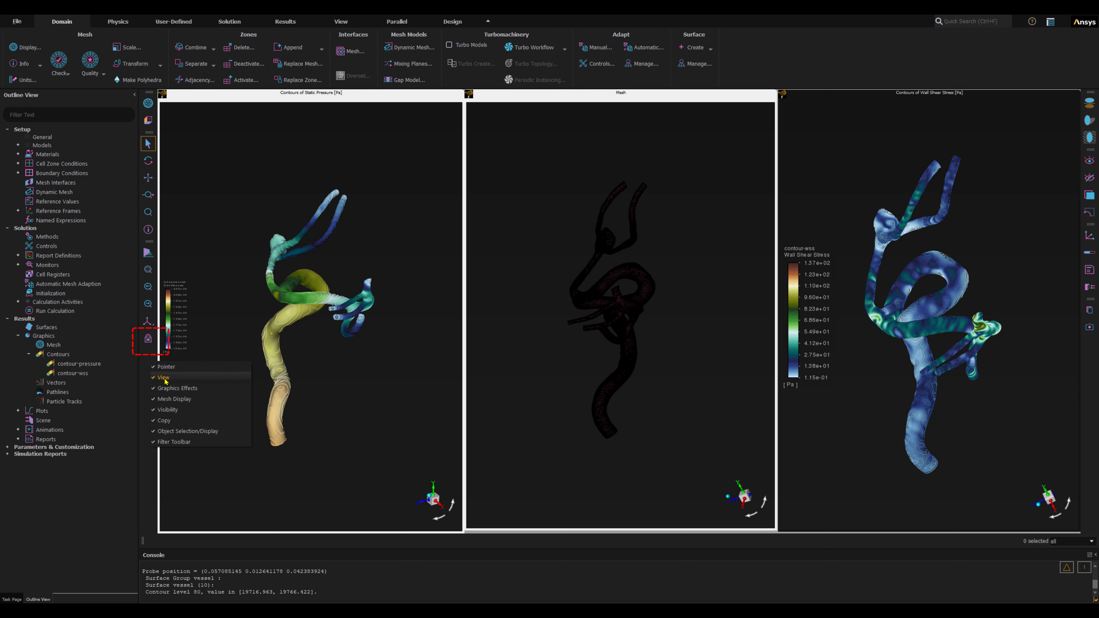
{"action": "left_click", "coordinate": [163, 378]}
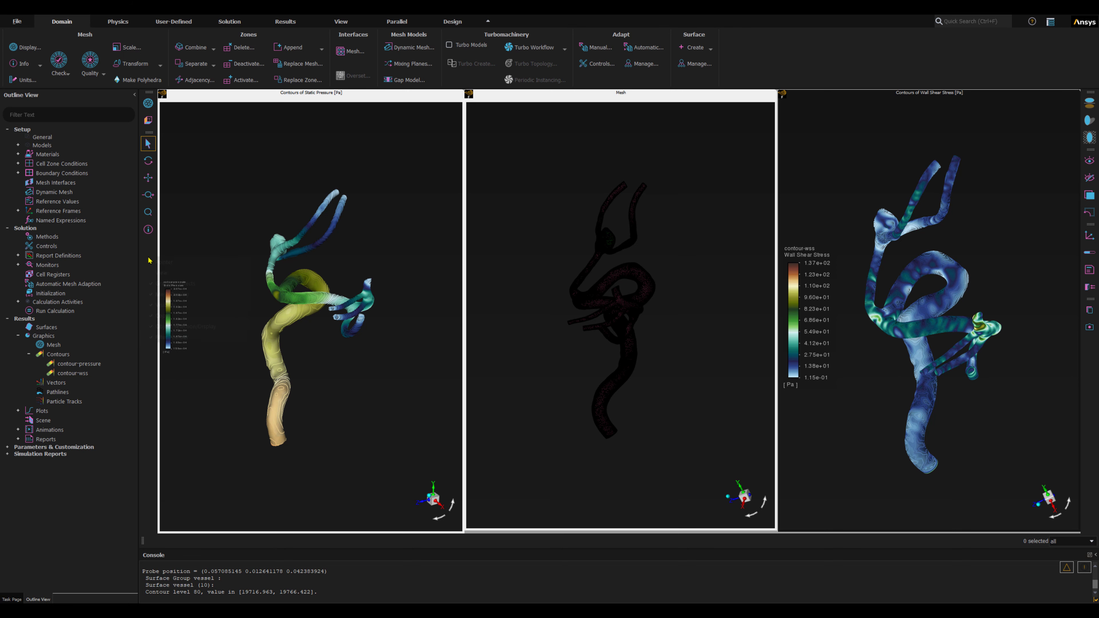
{"action": "right_click", "coordinate": [149, 260]}
{"action": "left_click", "coordinate": [160, 277]}
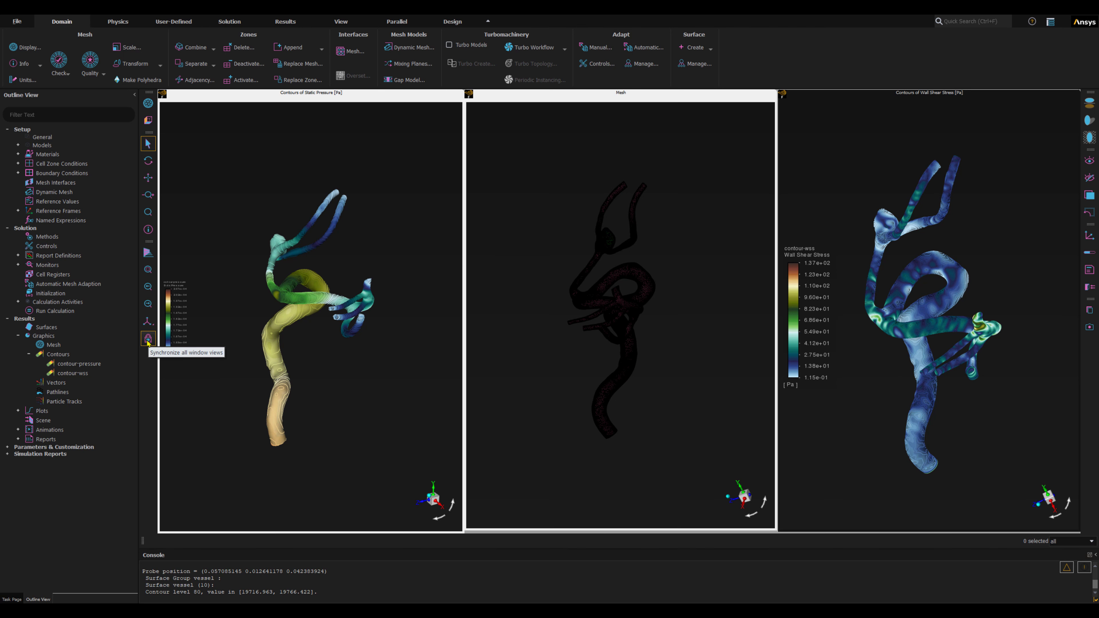
Synchronize all window views to the Static Pressure window and fit the vessel model to the windows.
{"action": "left_click", "coordinate": [383, 353]}
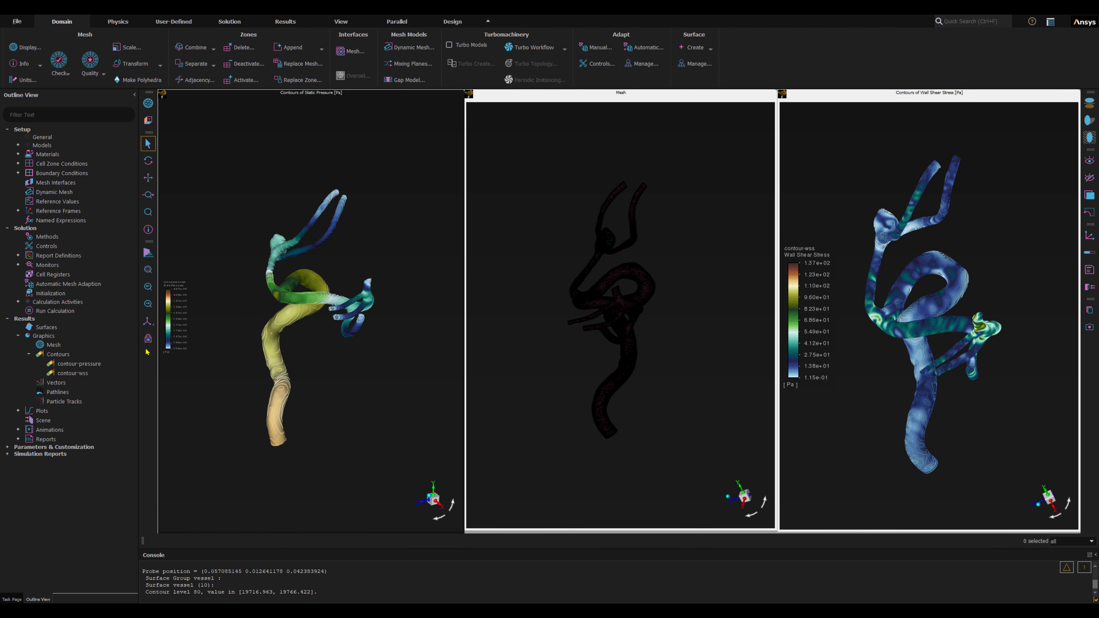
{"action": "left_click", "coordinate": [148, 340]}
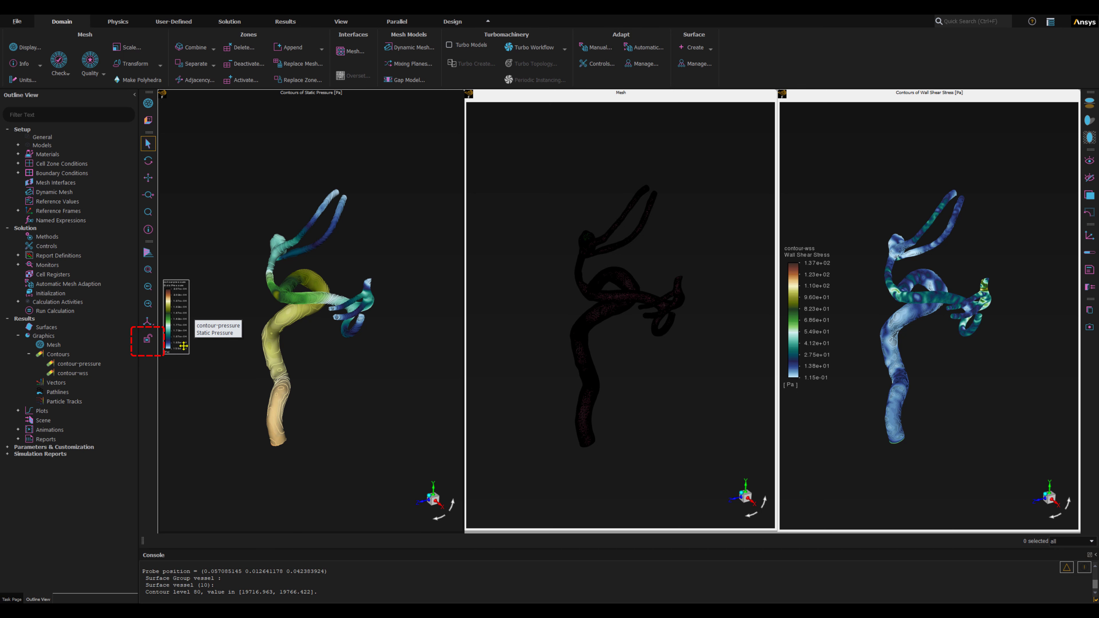
{"action": "left_click", "coordinate": [147, 270]}
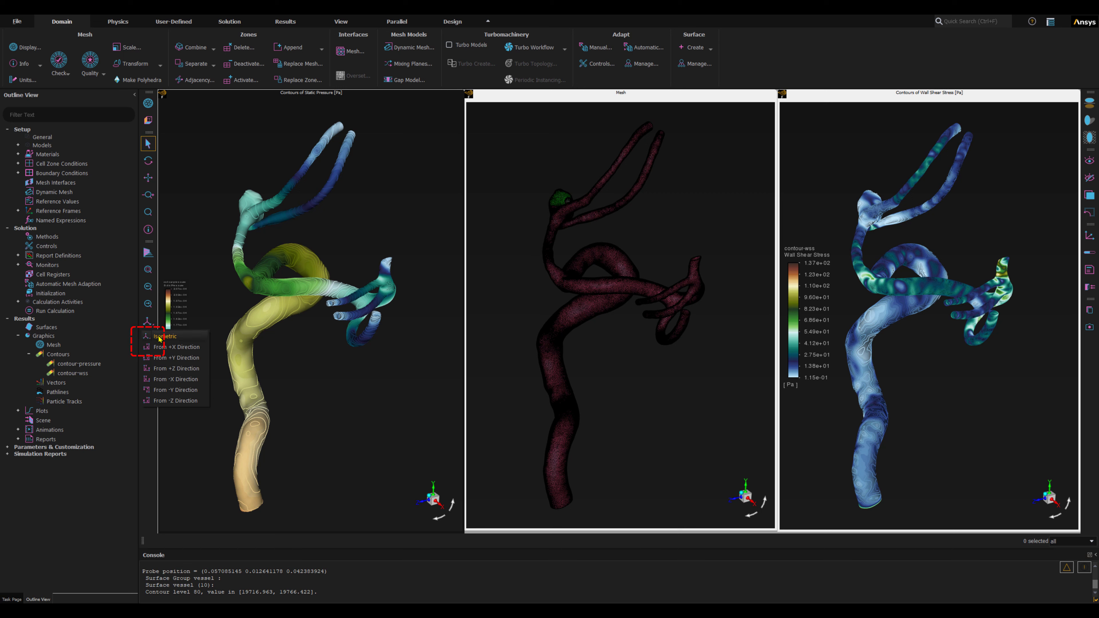
Set the synchronized windows to the isometric view and rotate the vessel model in all of them together.
{"action": "left_click", "coordinate": [148, 304]}
{"action": "left_click", "coordinate": [147, 269]}
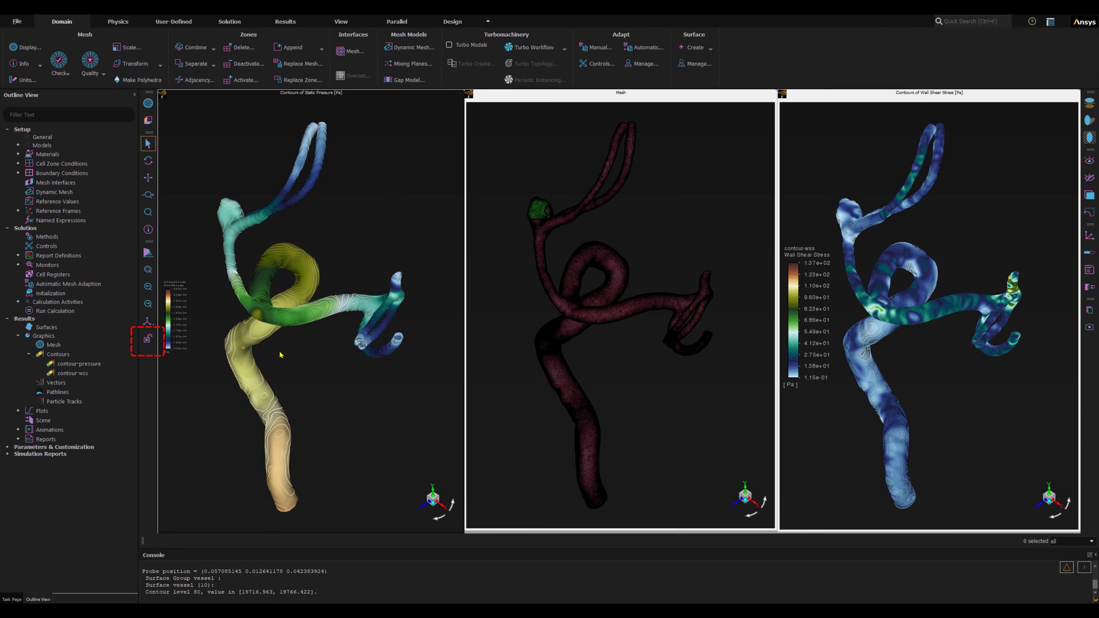
{"action": "middle_click_drag", "start_coordinate": [279, 358], "coordinate": [334, 384]}
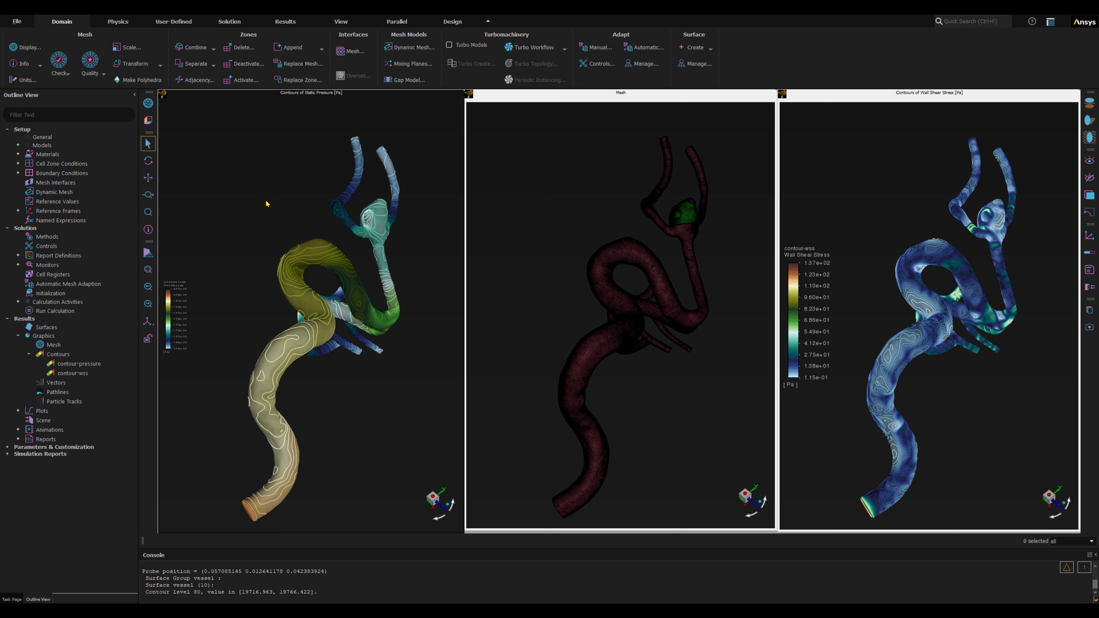
Remove the Mesh window from the view synchronization.
{"action": "right_click", "coordinate": [225, 157]}
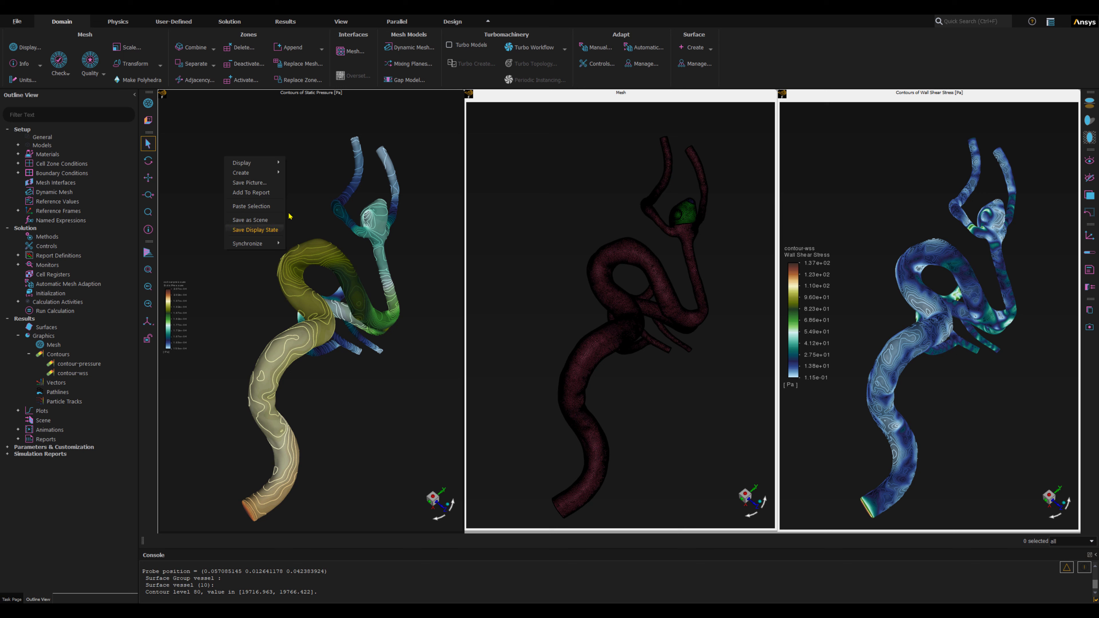
{"action": "left_click", "coordinate": [622, 187]}
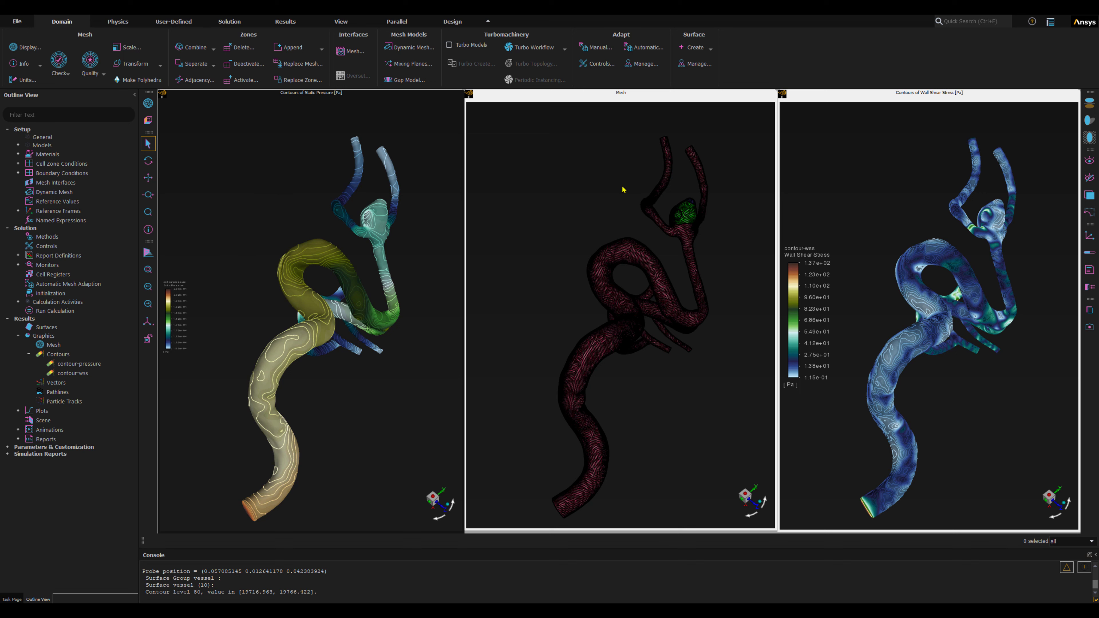
{"action": "right_click", "coordinate": [571, 164]}
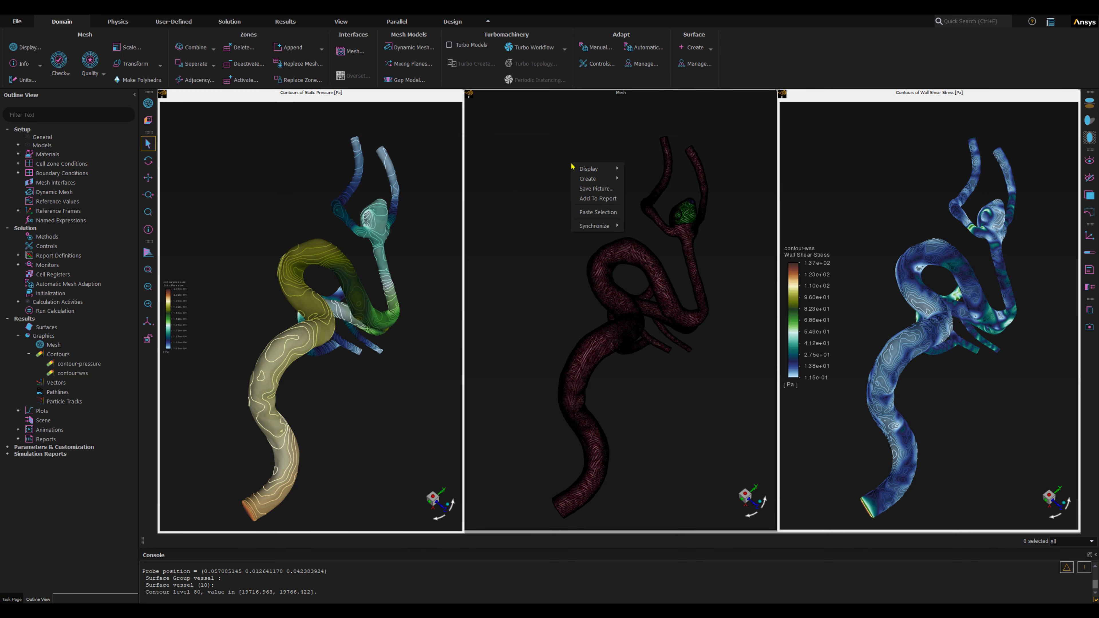
{"action": "left_click", "coordinate": [585, 227]}
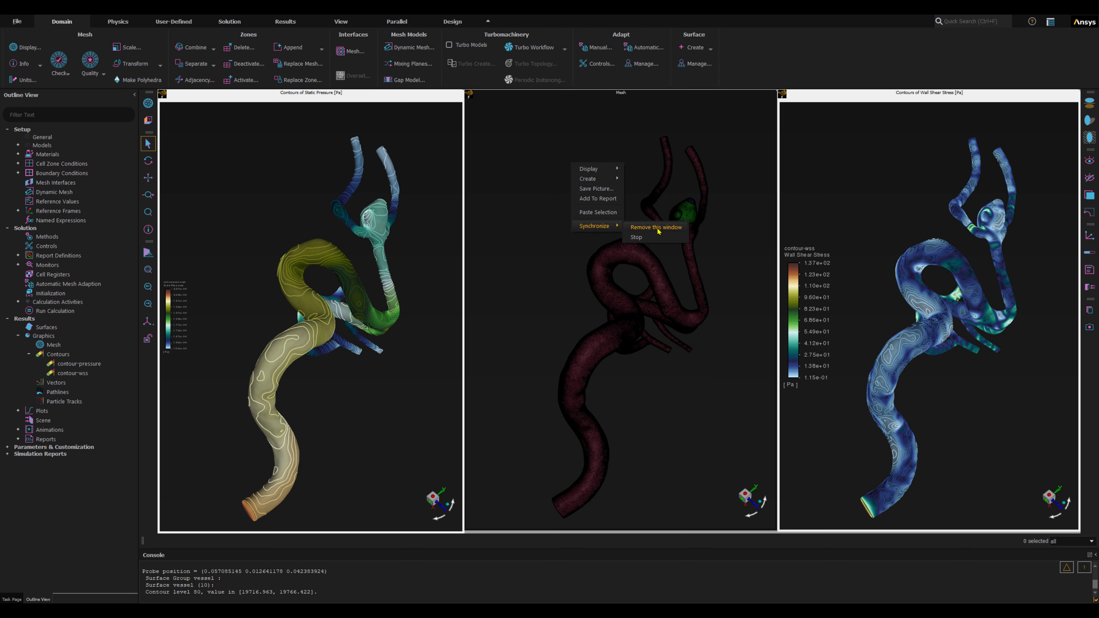
{"action": "left_click", "coordinate": [643, 230]}
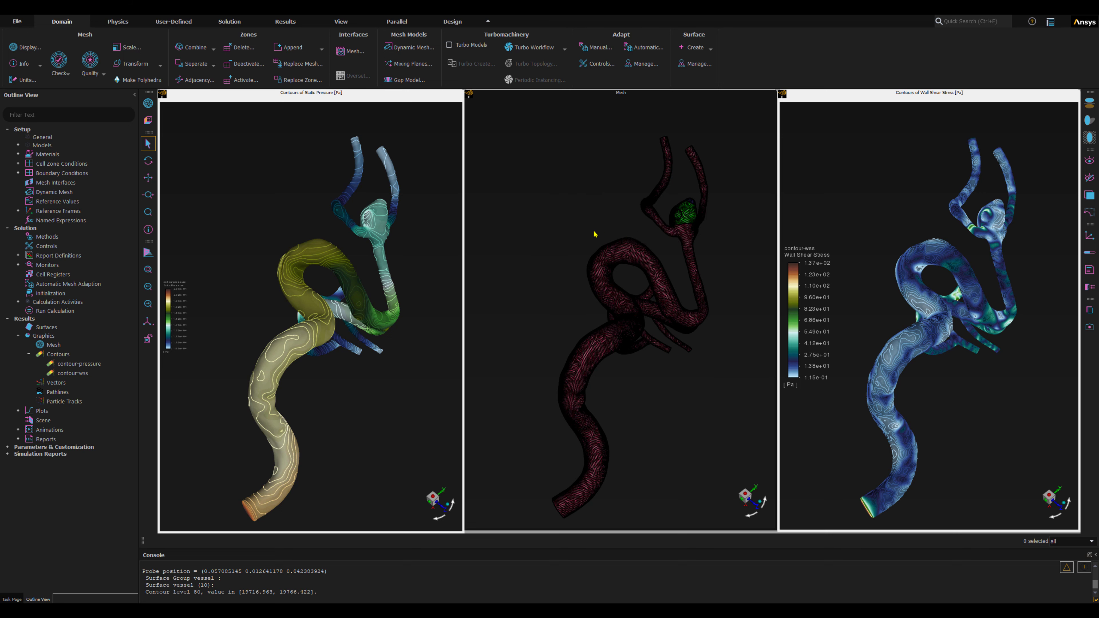
Rotate the vessel in the Mesh window on its own, and rotate it in the still-synchronized Wall Shear Stress and Static Pressure windows.
{"action": "left_click_drag", "start_coordinate": [693, 387], "coordinate": [405, 329]}
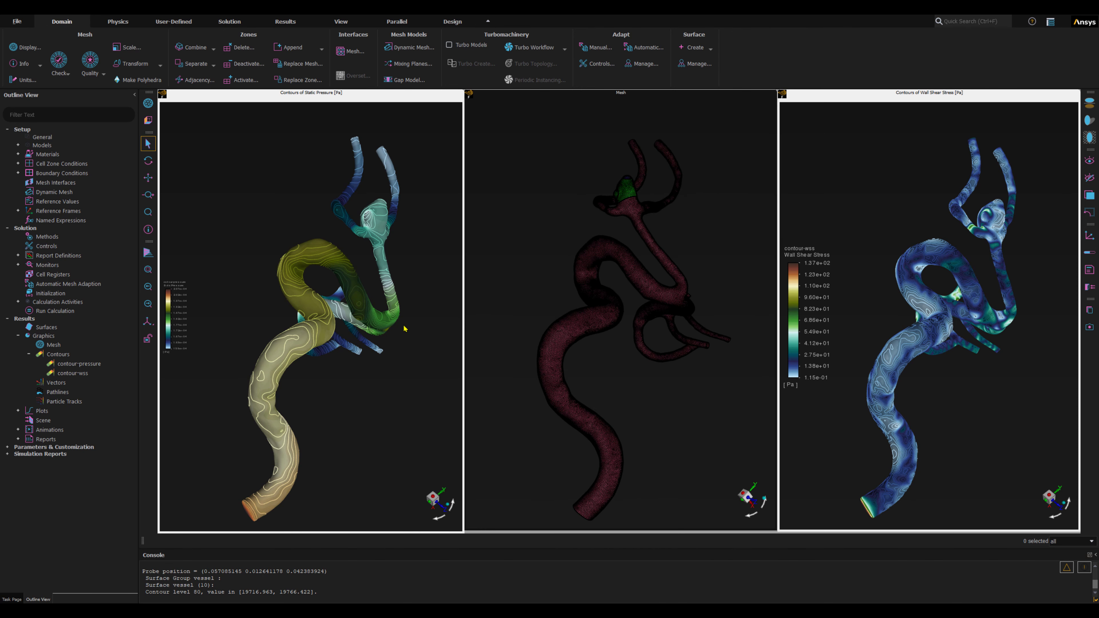
{"action": "left_click", "coordinate": [875, 207]}
{"action": "left_click_drag", "start_coordinate": [980, 285], "coordinate": [916, 172]}
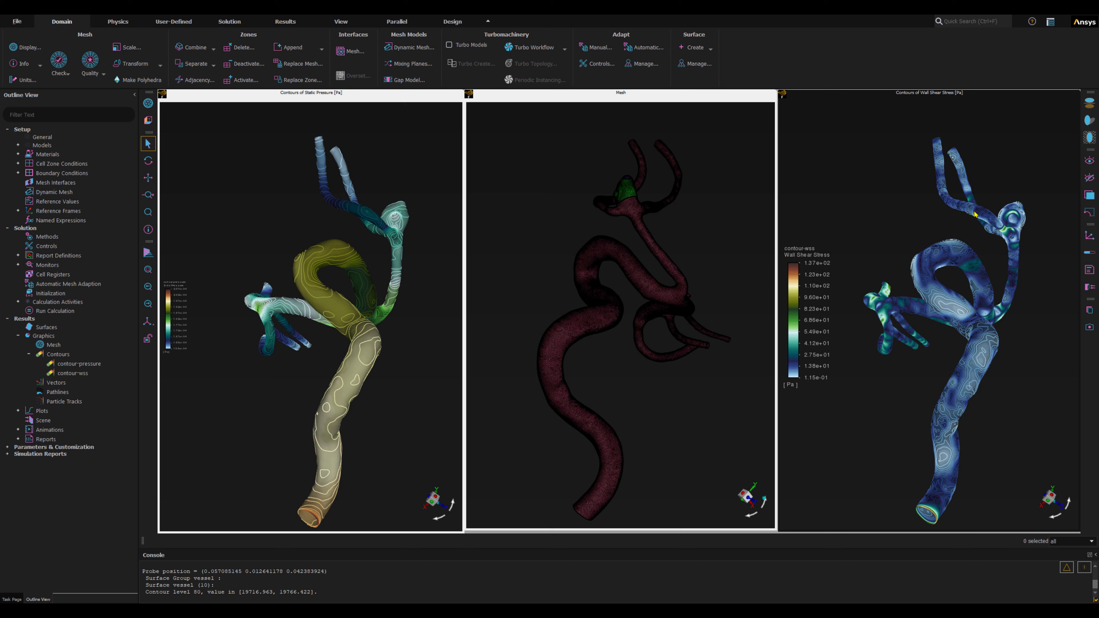
Add the Mesh window back to the view synchronization and fit the vessel model in all three windows.
{"action": "left_click", "coordinate": [542, 178]}
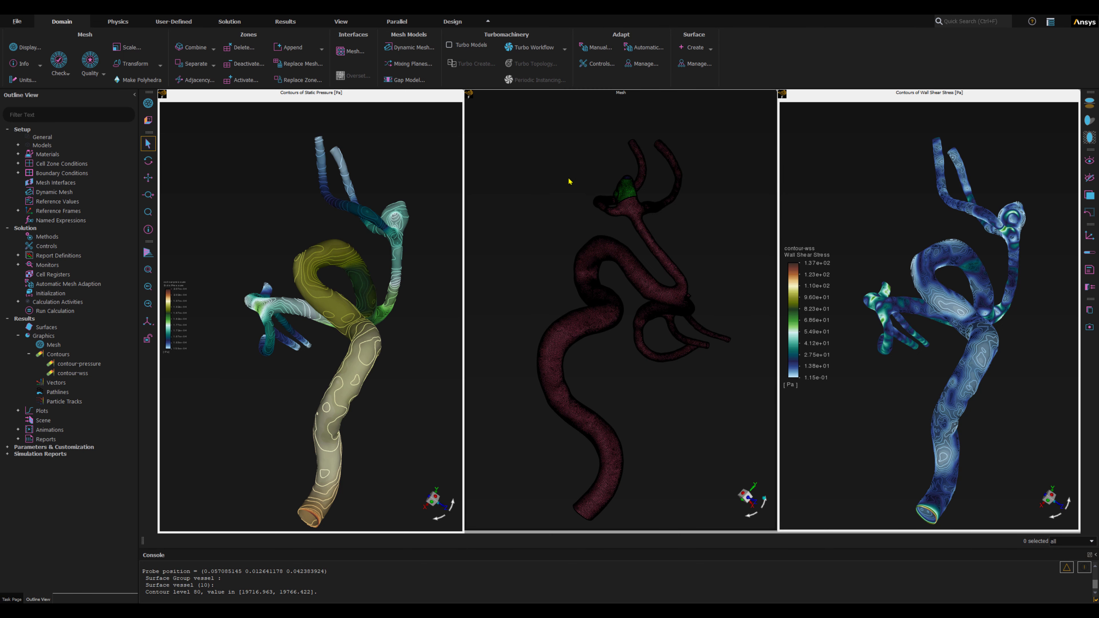
{"action": "right_click", "coordinate": [548, 152]}
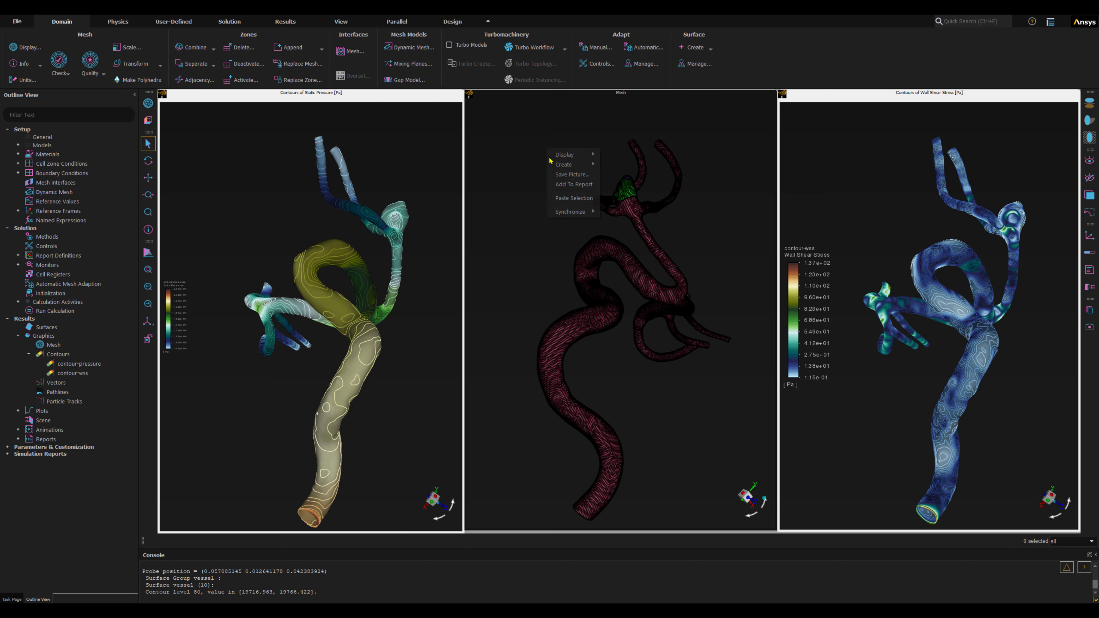
{"action": "mouse_move", "coordinate": [559, 213]}
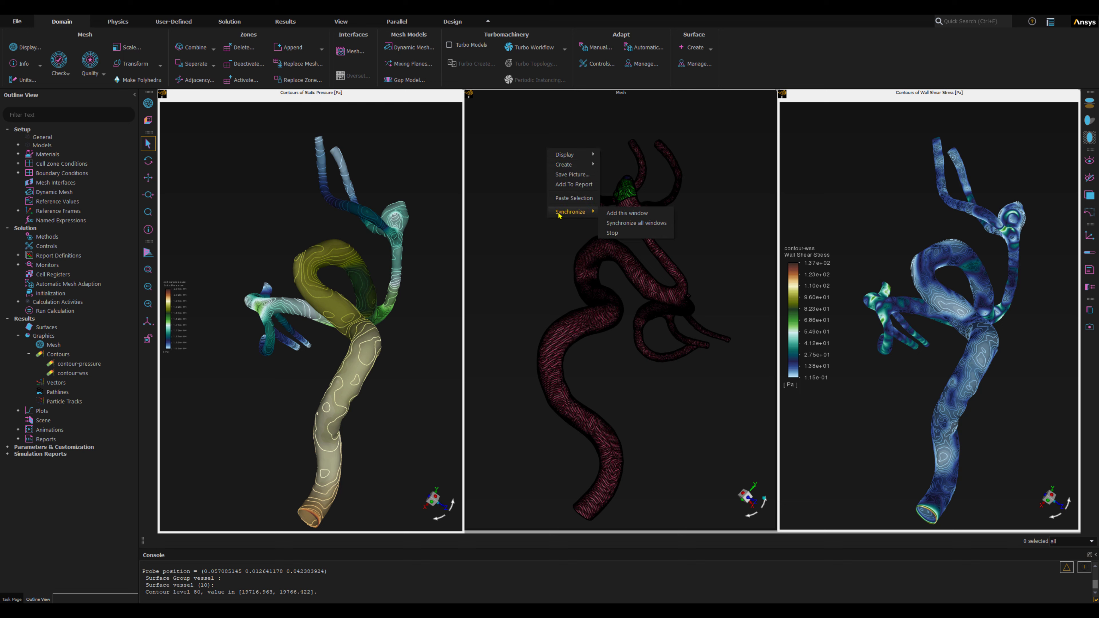
{"action": "left_click", "coordinate": [625, 214]}
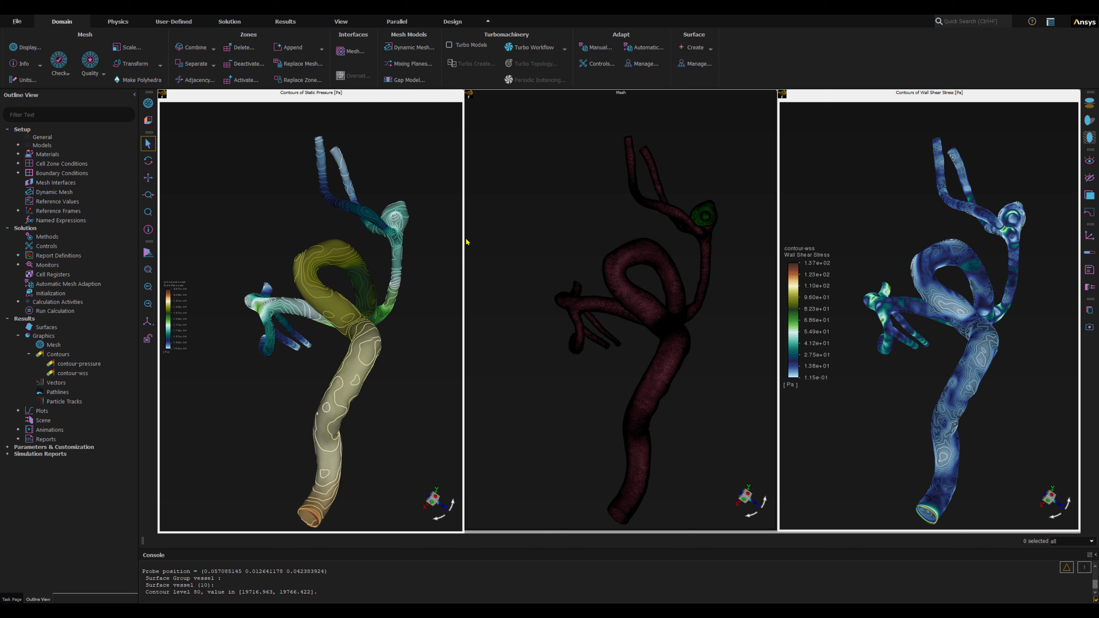
{"action": "left_click", "coordinate": [148, 270]}
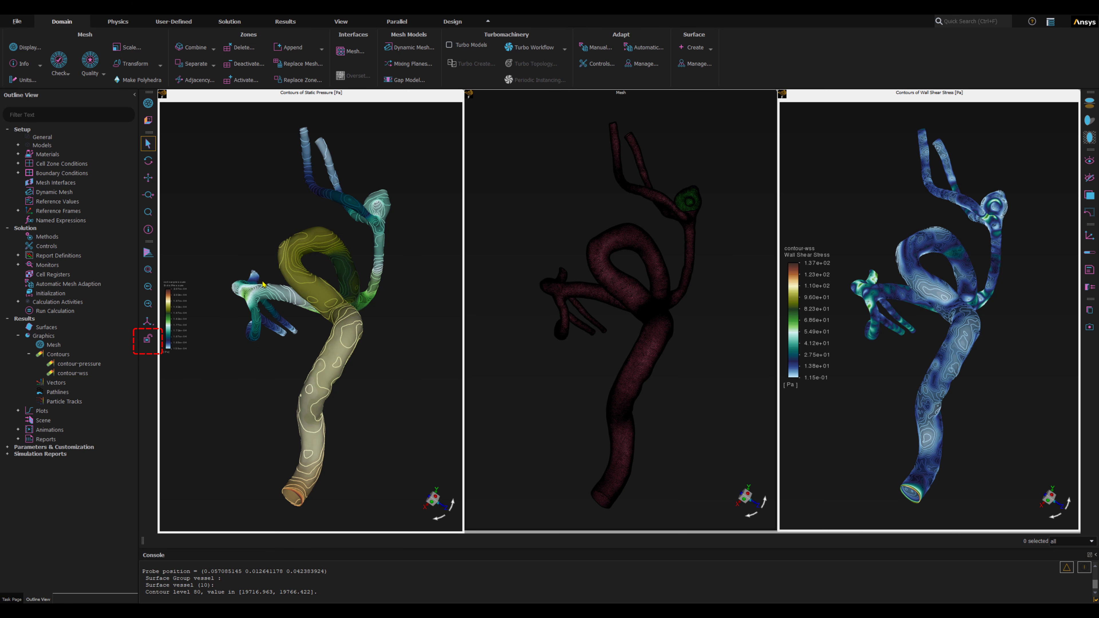
Stop the view synchronization from the Static Pressure window and rotate the vessel in that window on its own.
{"action": "left_click", "coordinate": [146, 346]}
{"action": "left_click", "coordinate": [219, 226]}
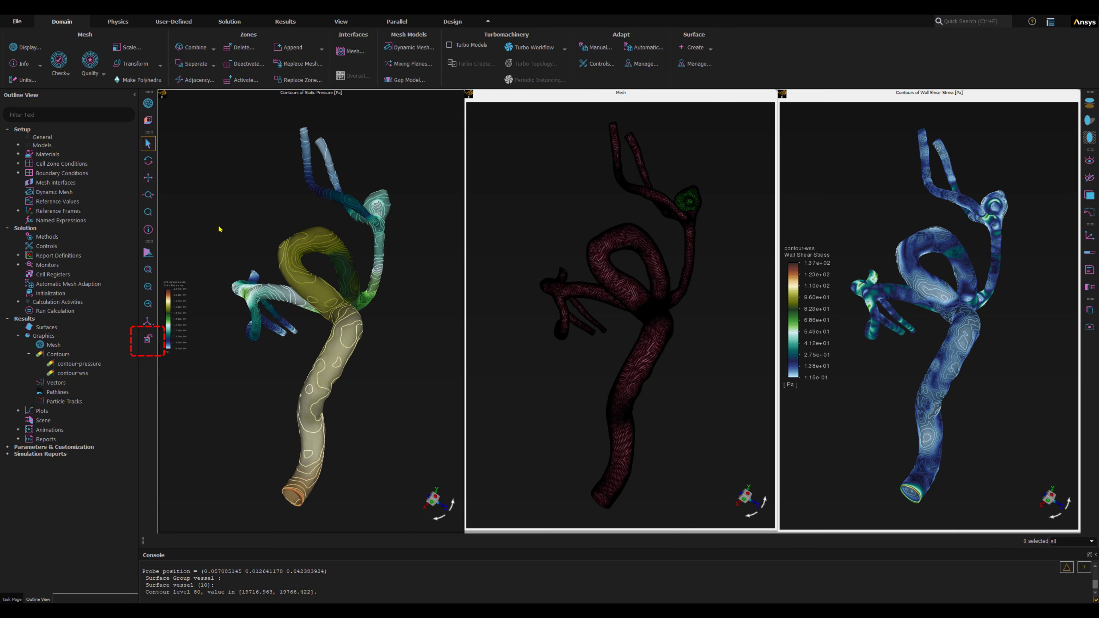
{"action": "right_click", "coordinate": [219, 220]}
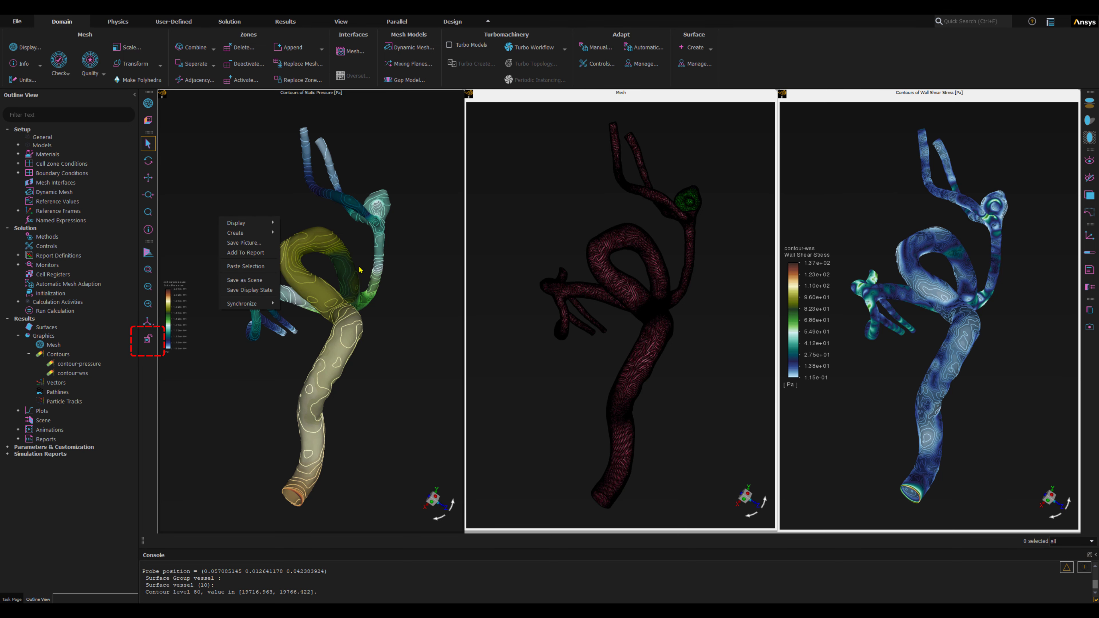
{"action": "mouse_move", "coordinate": [259, 304]}
{"action": "left_click", "coordinate": [291, 315]}
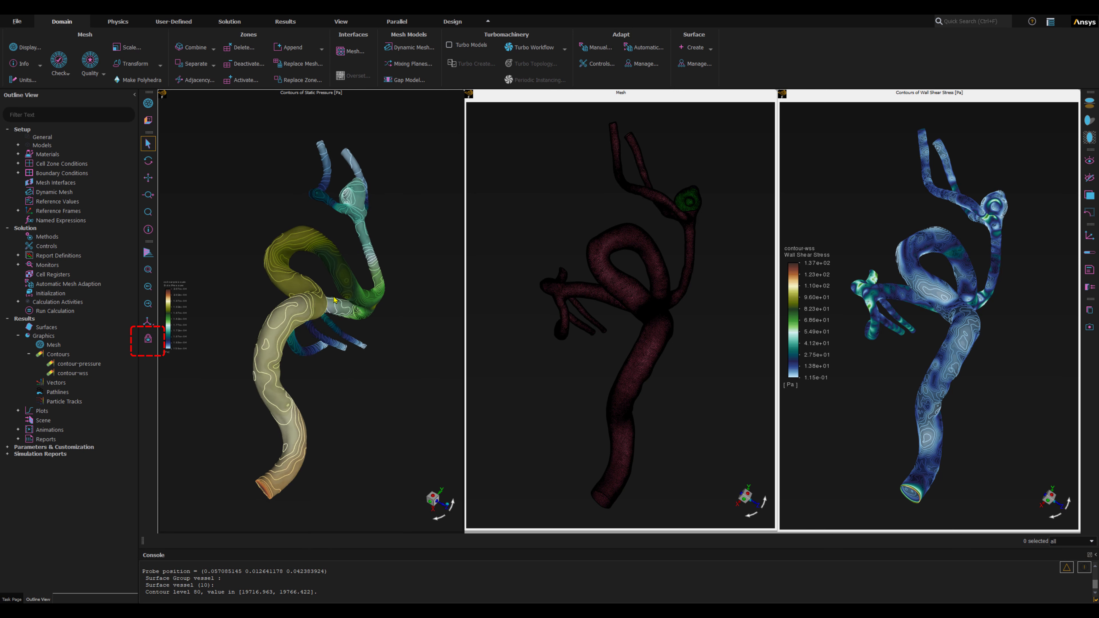
Rotate the vessel slightly in the unsynchronized Mesh window, and turn the view synchronization back on.
{"action": "left_click", "coordinate": [641, 298]}
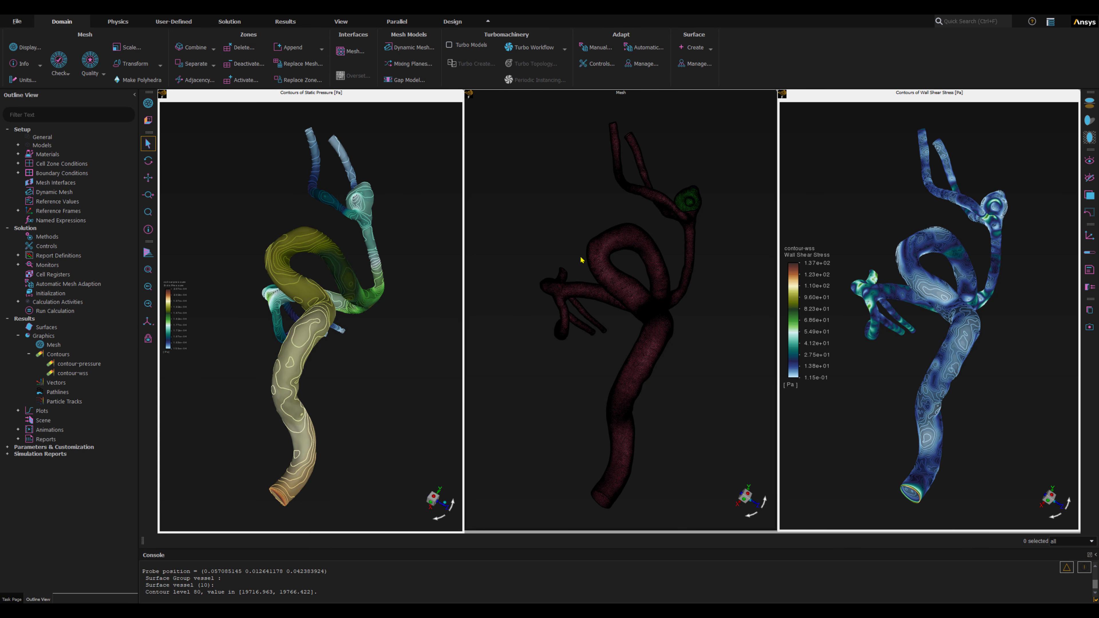
{"action": "mouse_move", "coordinate": [698, 345]}
{"action": "left_mouse_down"}
{"action": "mouse_move", "coordinate": [596, 249]}
{"action": "mouse_move", "coordinate": [705, 363]}
{"action": "left_mouse_up"}
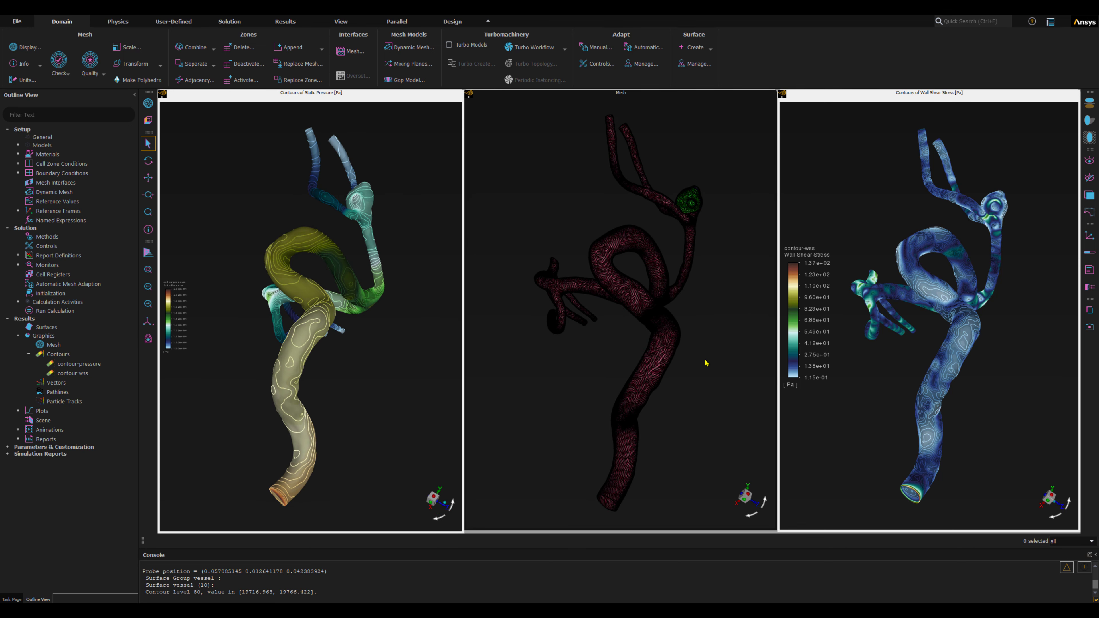
{"action": "left_click", "coordinate": [148, 339]}
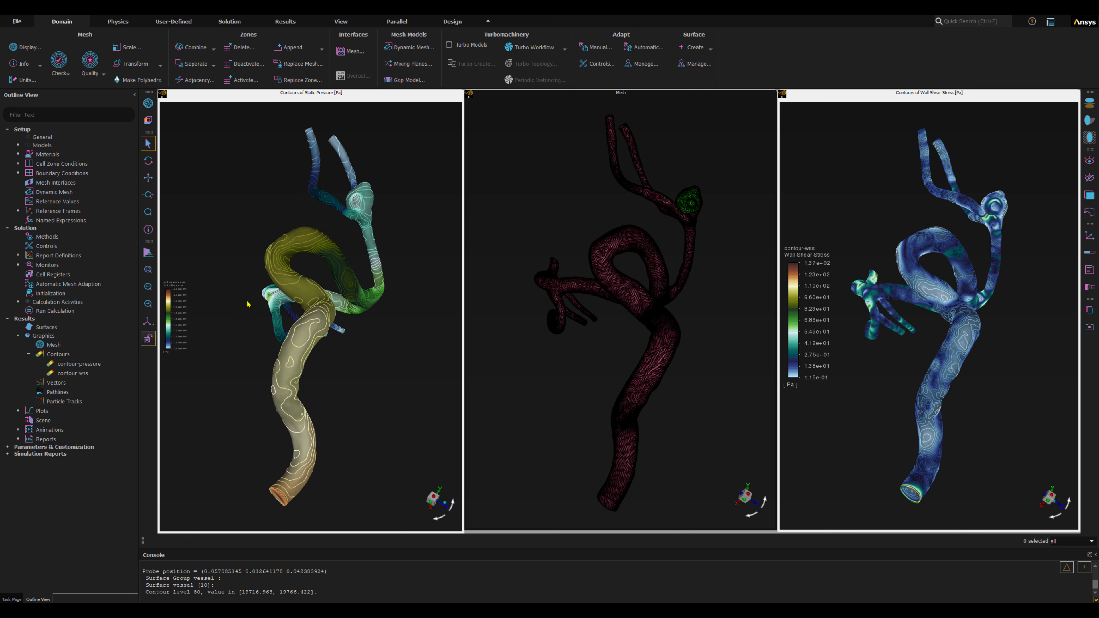